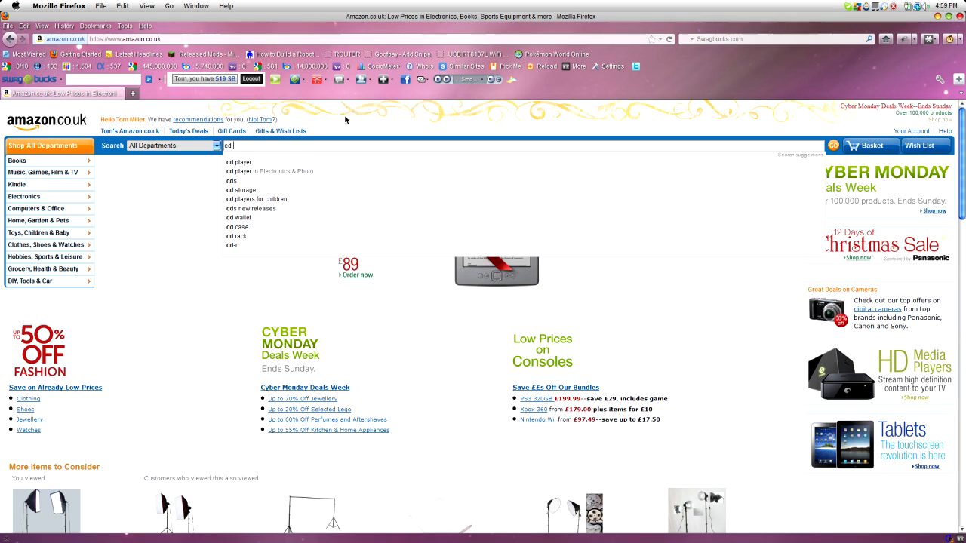
Search Amazon.co.uk for "cd-r" across all departments and close the browser
key("Return")
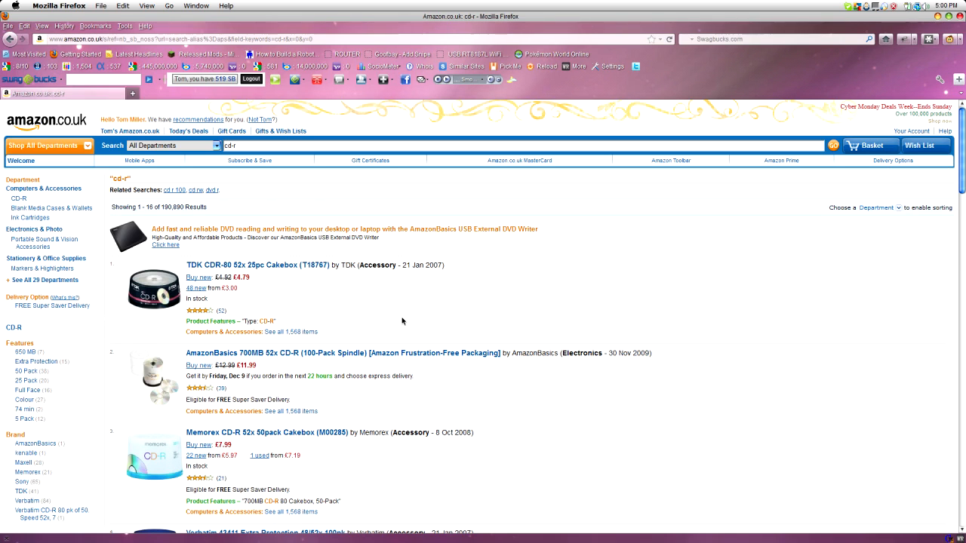
left_click(960, 16)
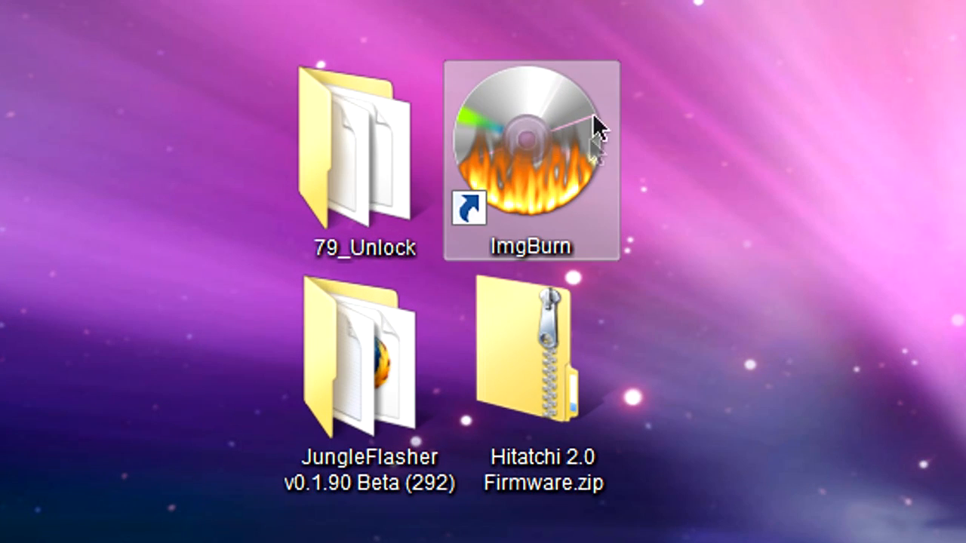
Open the 79_Unlock folder from the desktop to view its image files
left_click(498, 198)
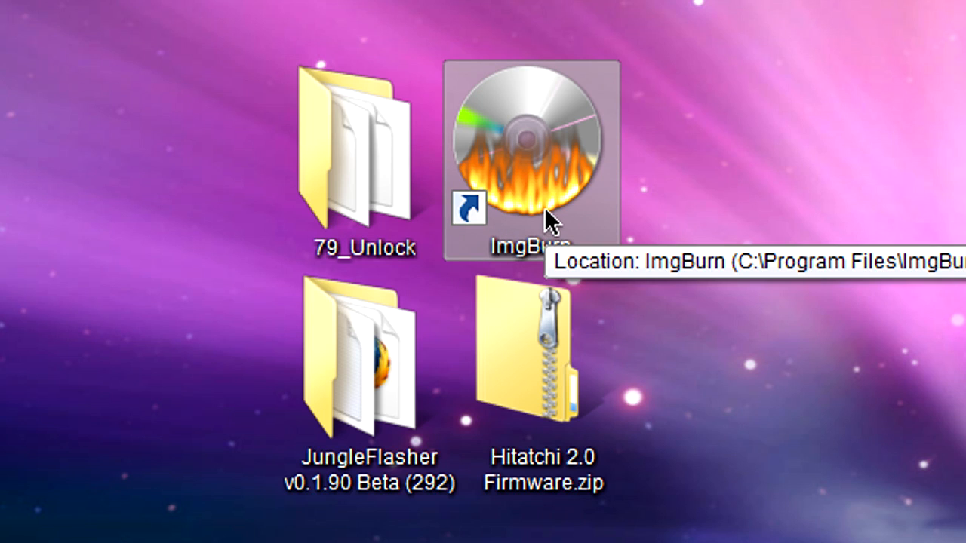
left_click(776, 150)
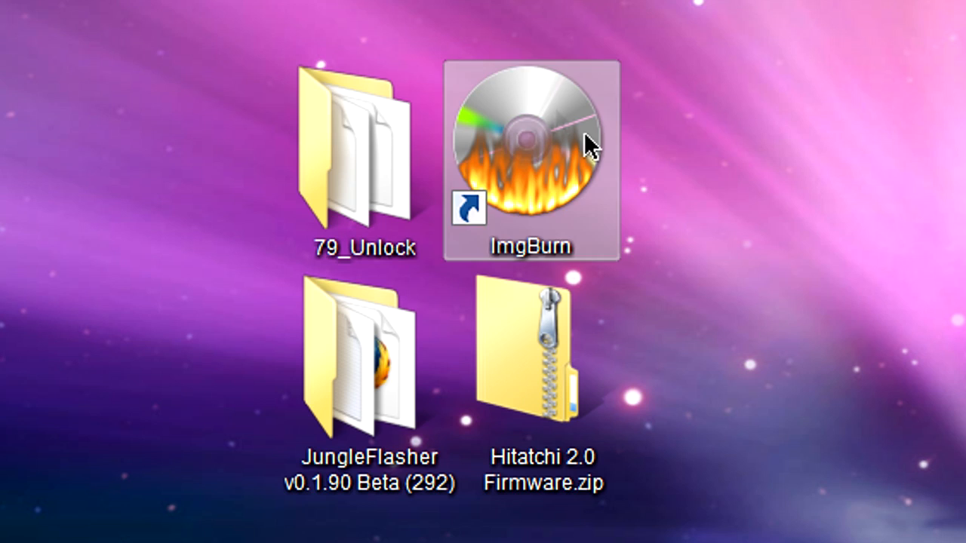
double_click(376, 170)
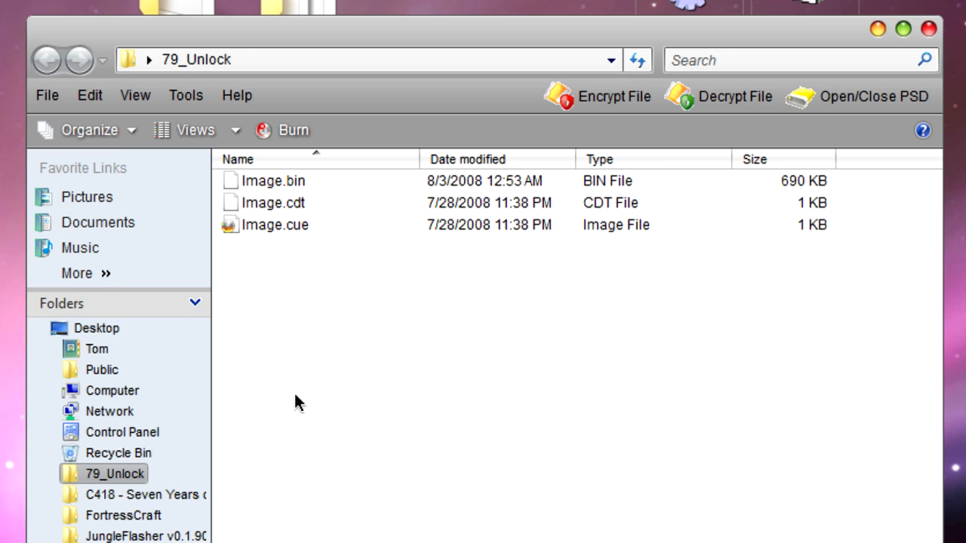
mouse_move(294, 235)
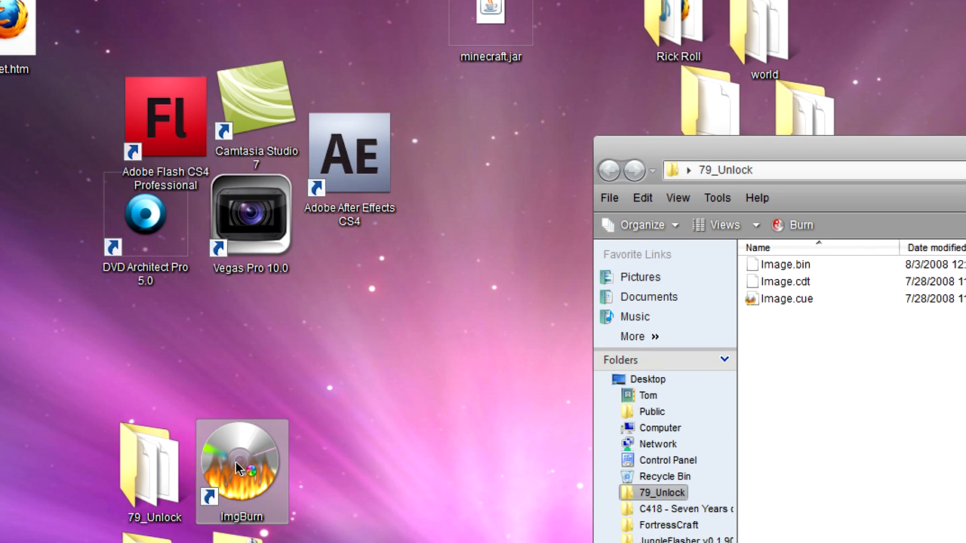
Start ImgBurn, choose writing an image file to disc, and load Image.cue from the 79_Unlock folder as the source
double_click(236, 468)
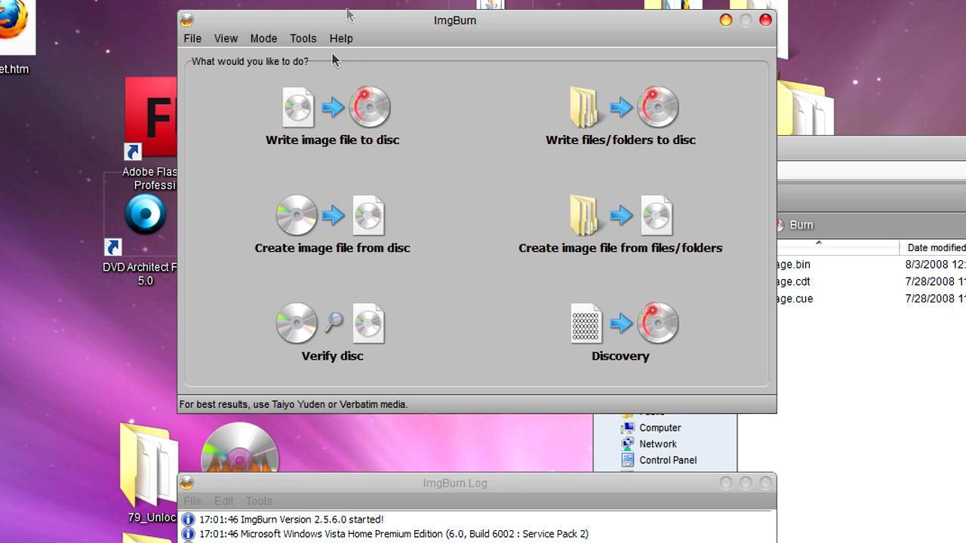
left_click(352, 114)
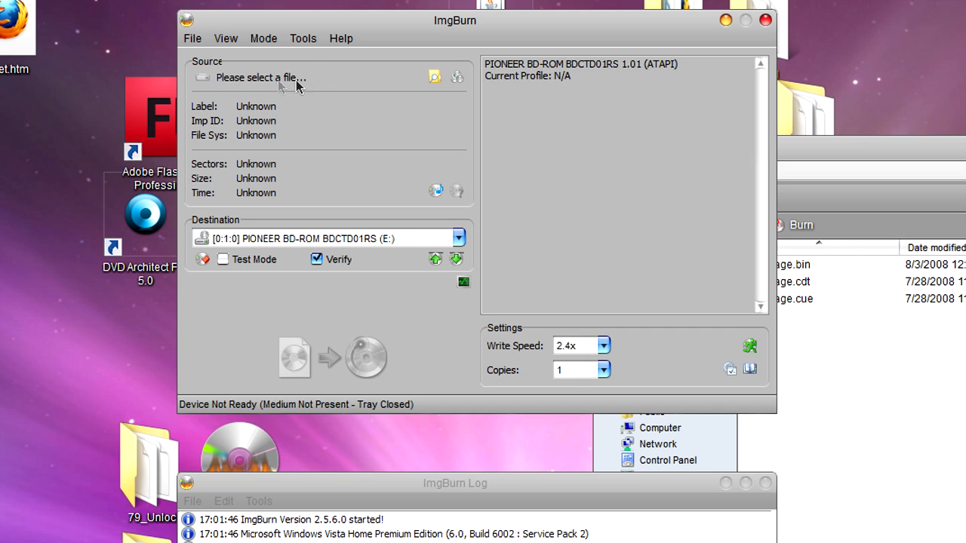
left_click(432, 80)
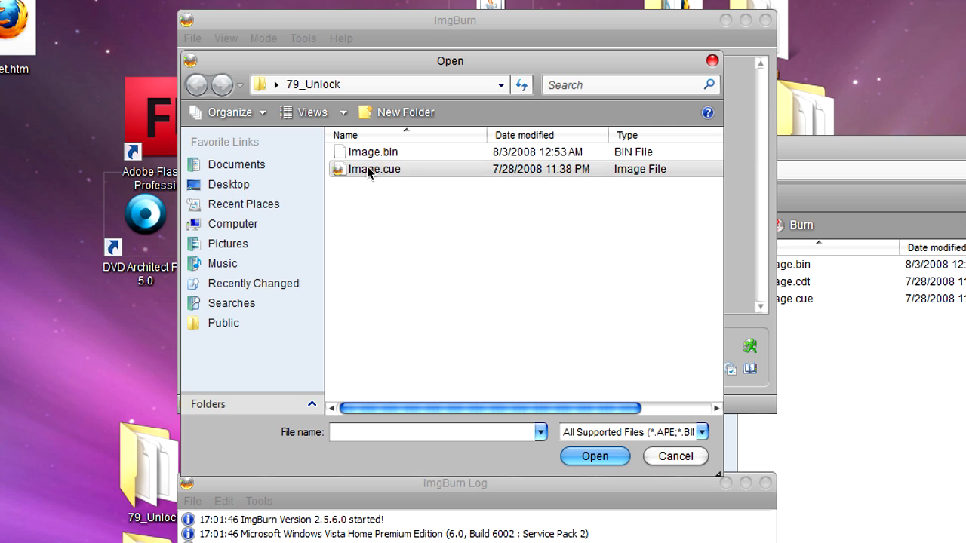
left_click(412, 169)
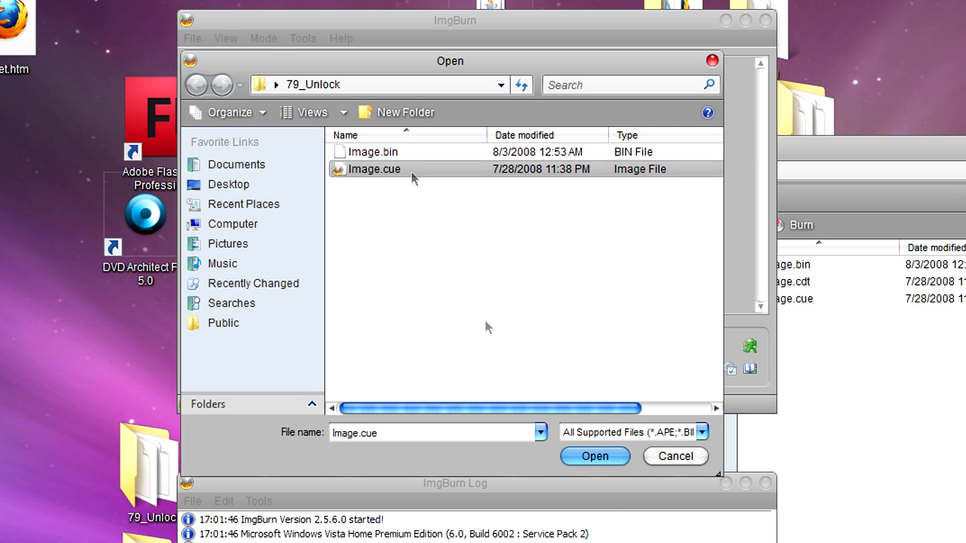
left_click(607, 462)
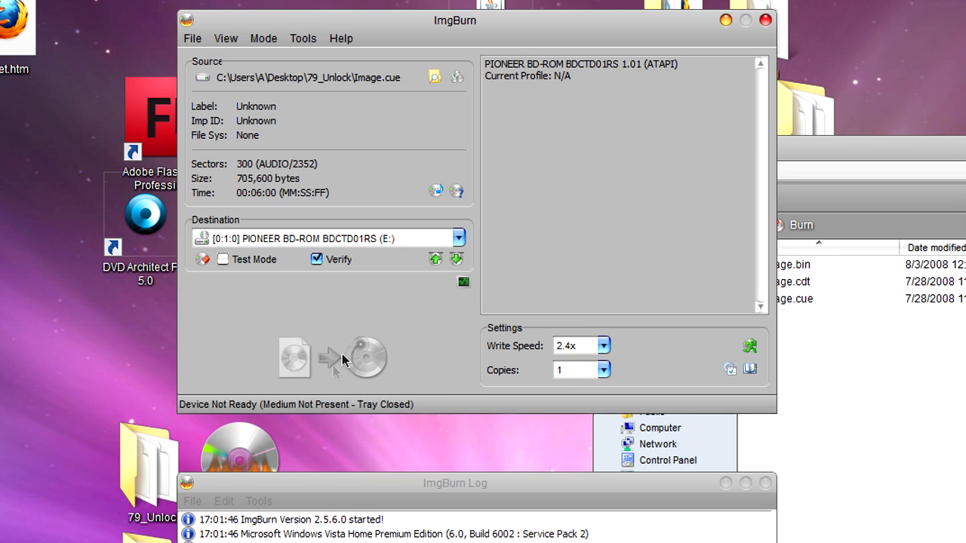
Review the write speed and number of copies for the burn, keeping 1 copy, and close ImgBurn
left_click(562, 350)
left_click(572, 349)
left_click(571, 371)
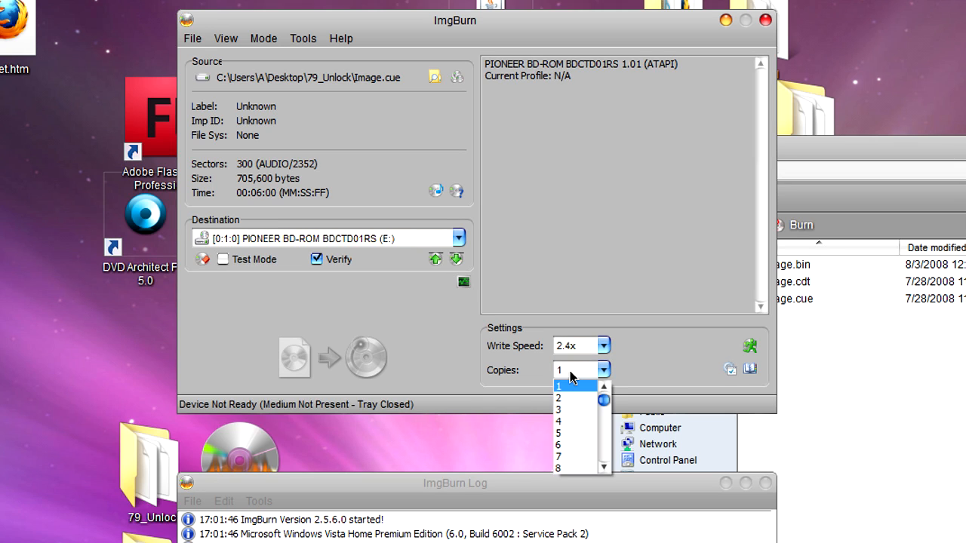
left_click(570, 374)
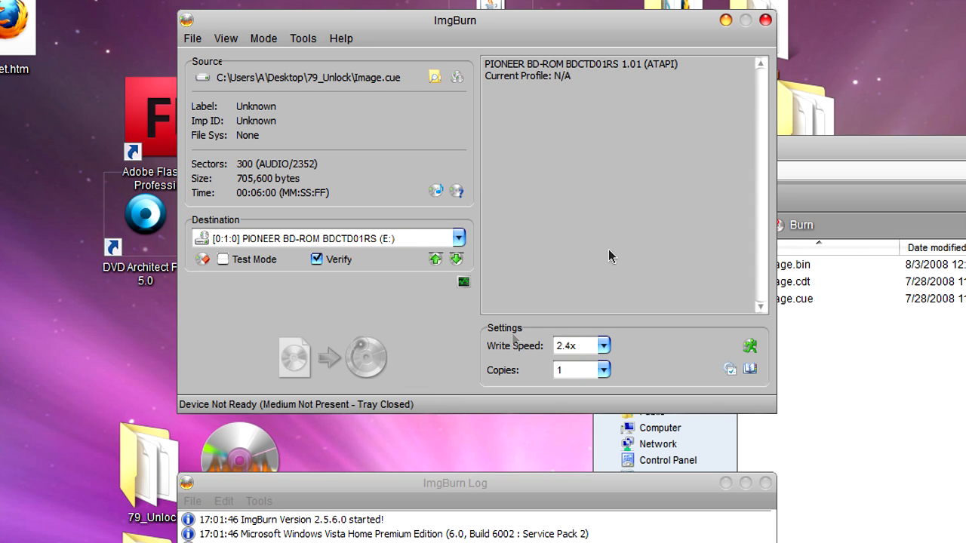
left_click(767, 20)
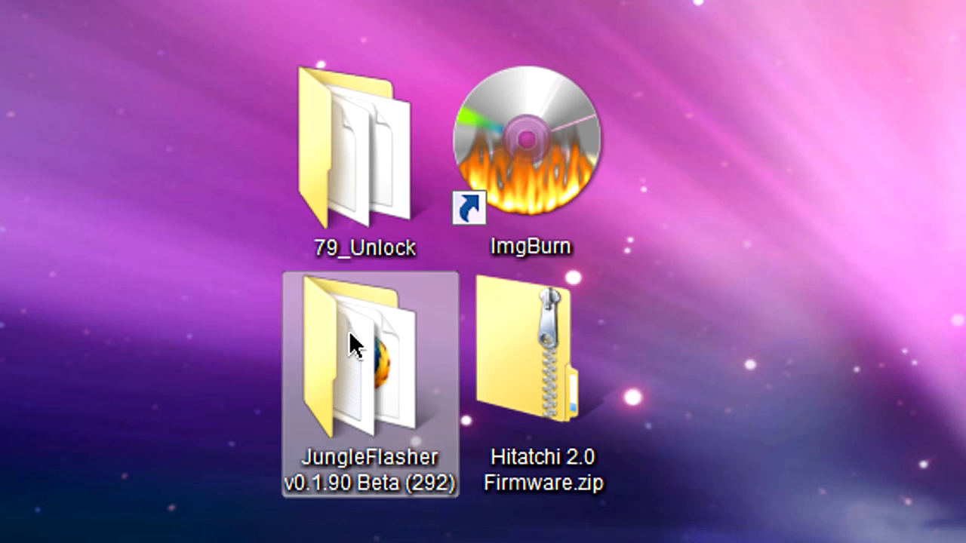
Delete all the LTPlus .bin files from the firmware folder inside JungleFlasher v0.1.90 Beta (292)
double_click(343, 436)
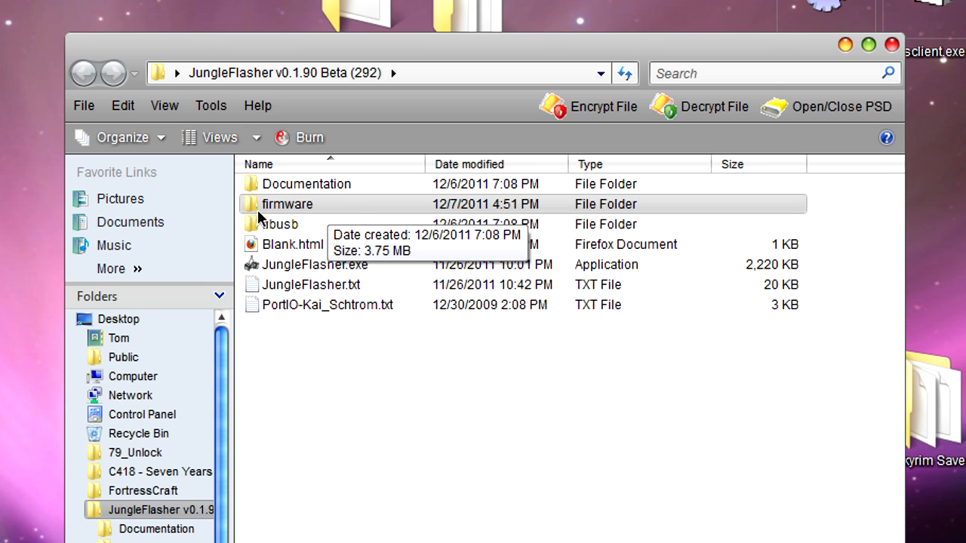
double_click(282, 209)
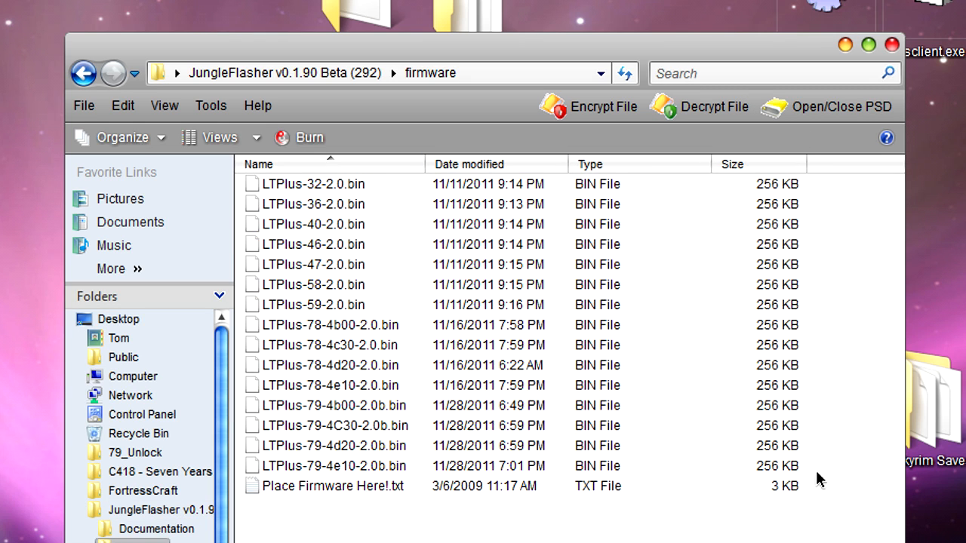
left_click_drag(821, 461, 367, 184)
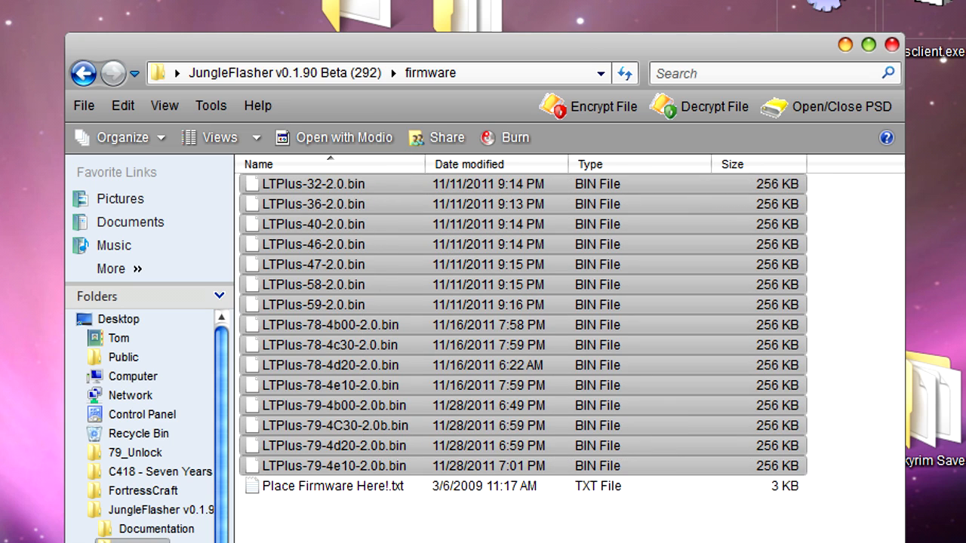
key("Delete")
key("Return")
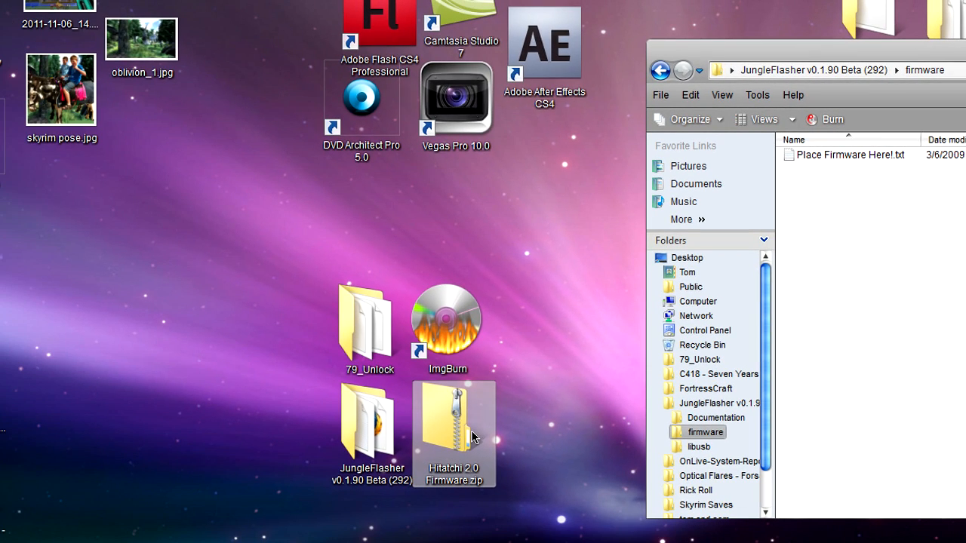
Copy all the LTPlus .bin files from Hitatchi 2.0 Firmware.zip into JungleFlasher's firmware folder and close the archive window
double_click(474, 437)
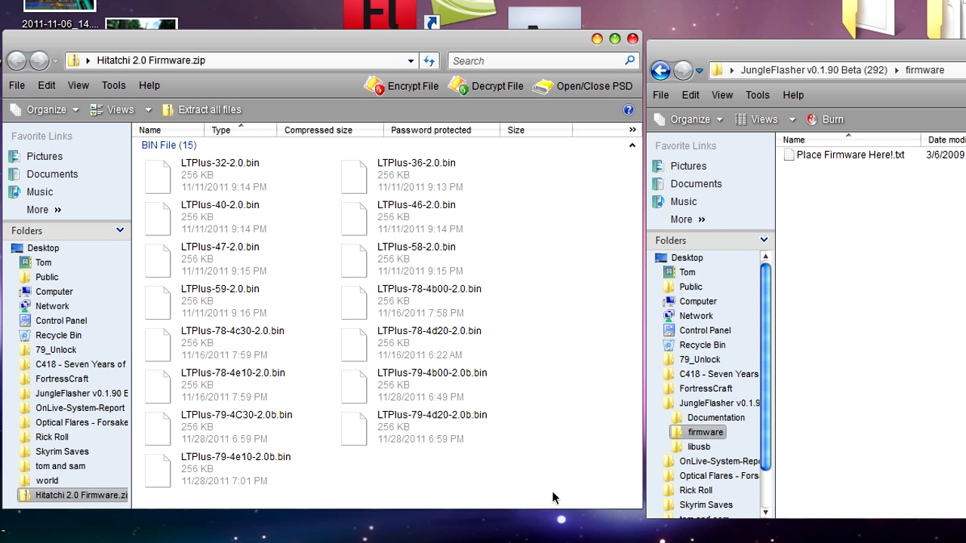
left_click_drag(552, 485, 812, 211)
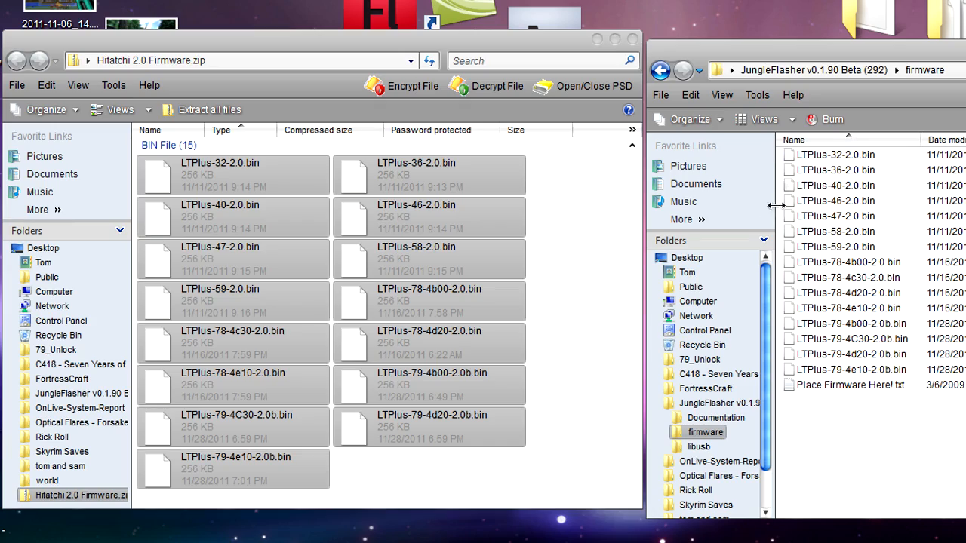
left_click(633, 38)
left_click_drag(773, 52, 531, 59)
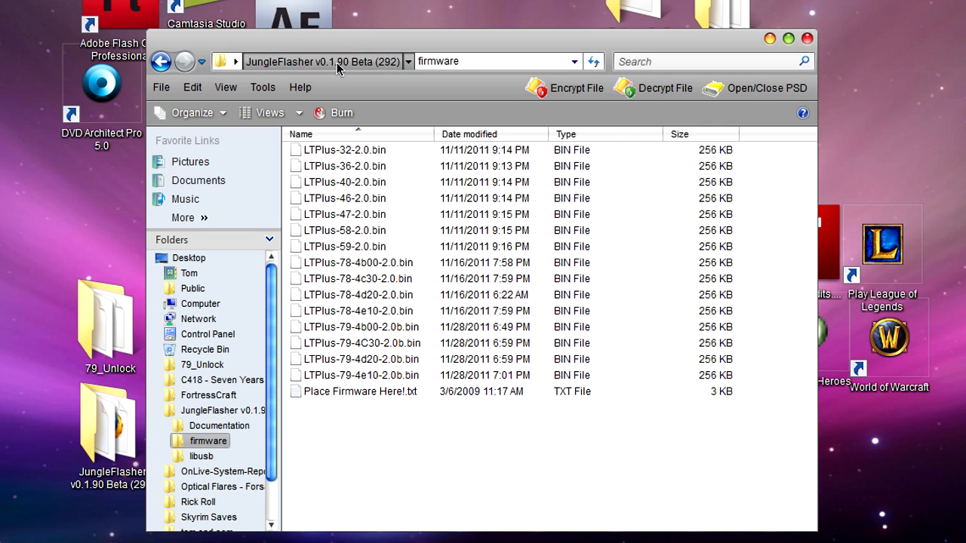
Launch JungleFlasher.exe from the JungleFlasher v0.1.90 Beta (292) folder and show the Hitachi GDR3120 options
left_click(336, 62)
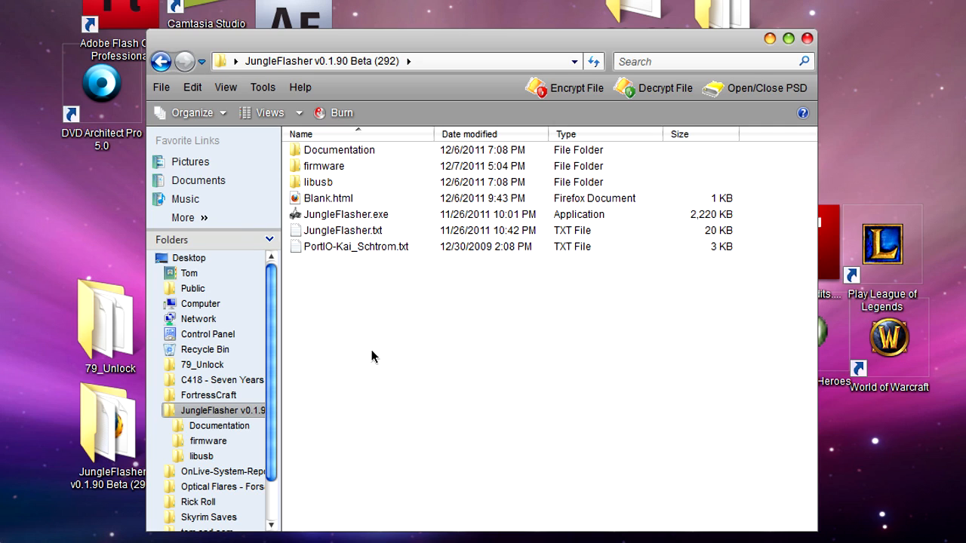
double_click(382, 216)
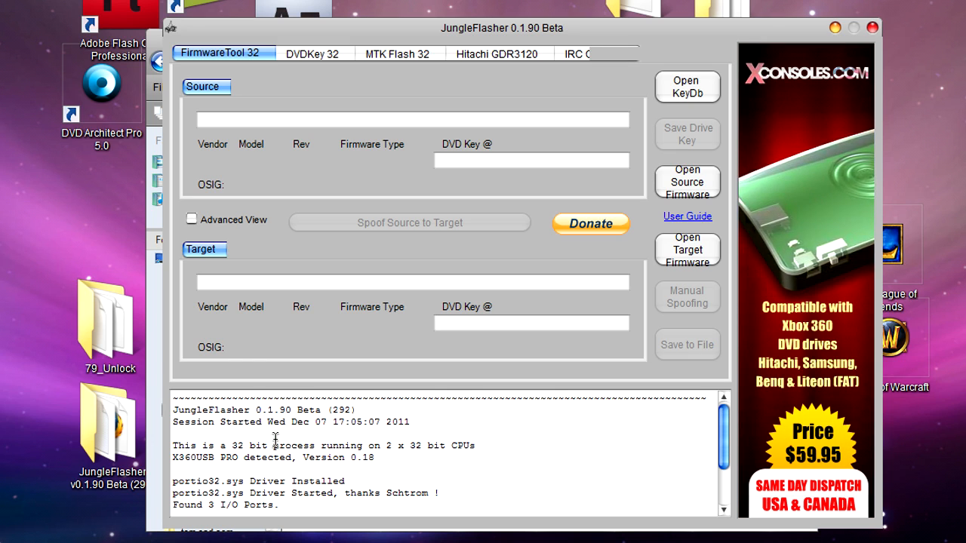
left_click(520, 54)
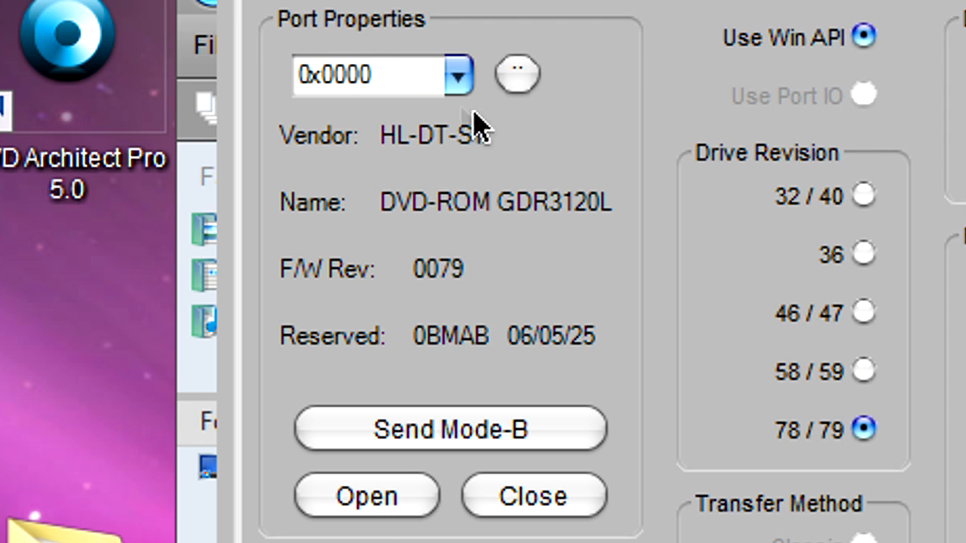
Check the available I/O ports in the port properties and select port 0x0000
left_click(457, 75)
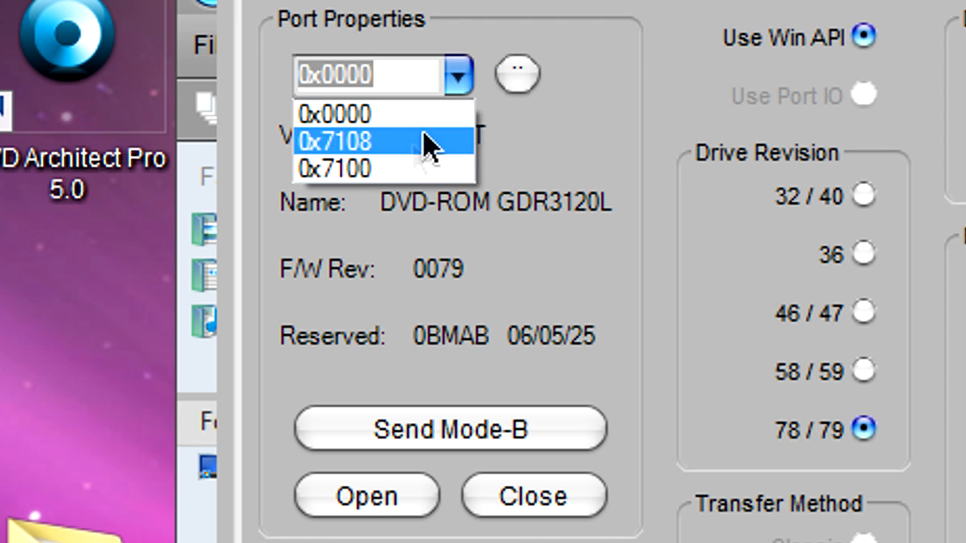
left_click(457, 75)
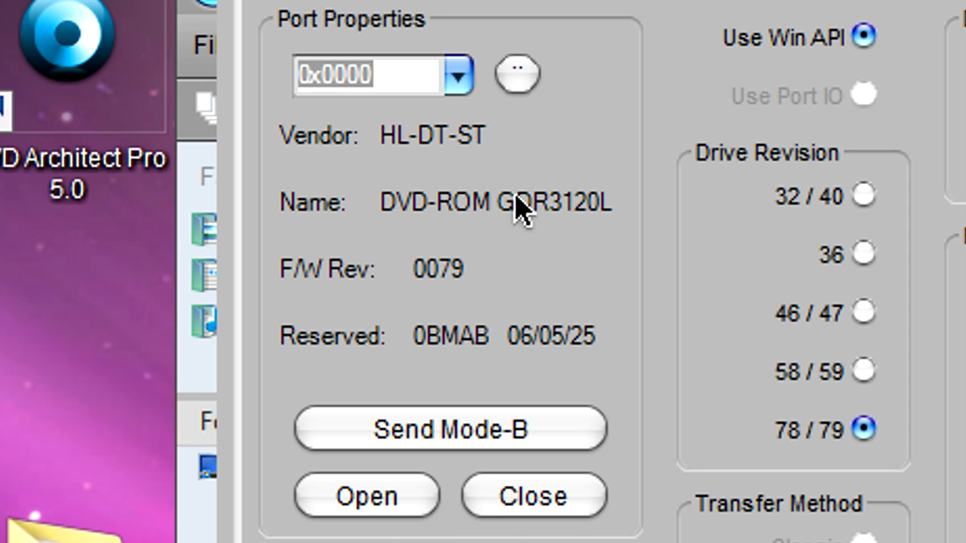
left_click(457, 75)
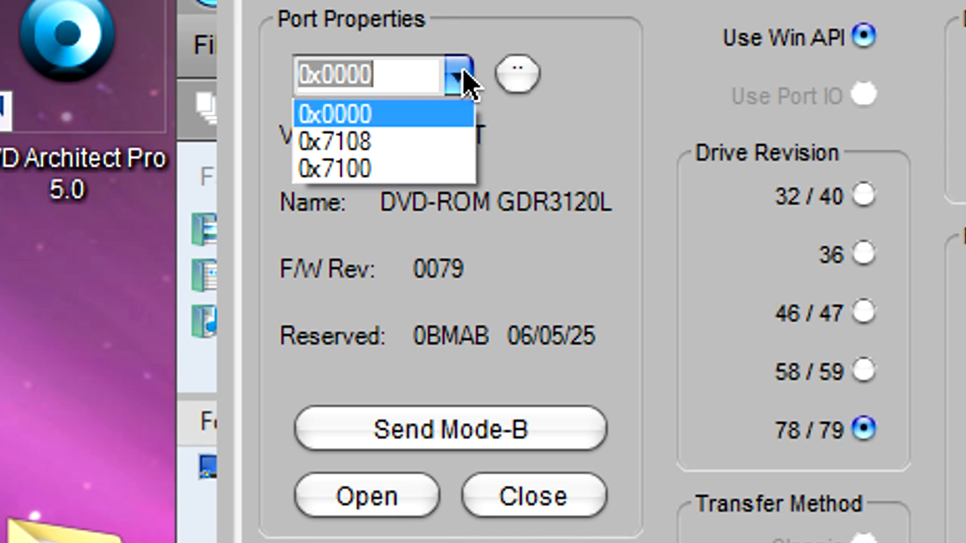
left_click(411, 125)
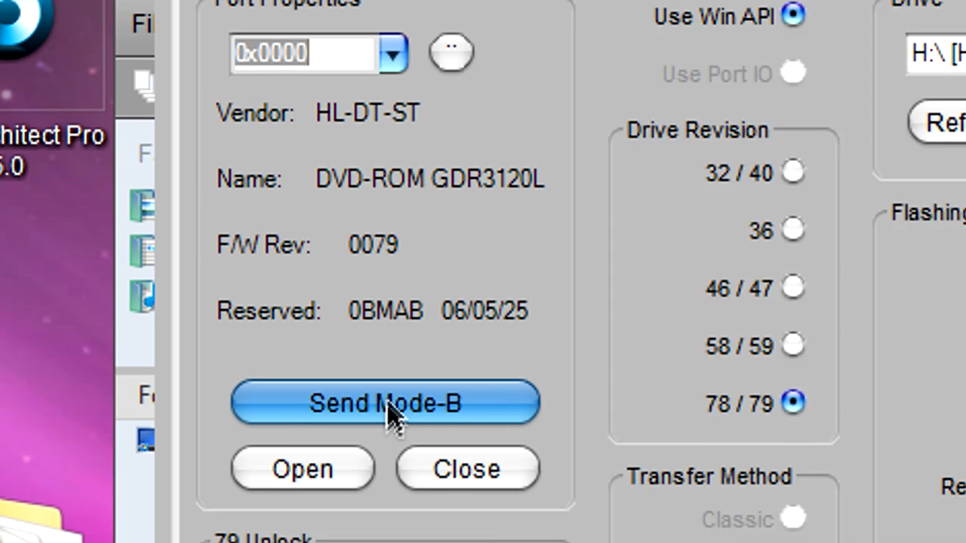
Send Mode-B to the Hitachi drive, accept the power-cycling instructions, and run the 79 Unlock
left_click(452, 444)
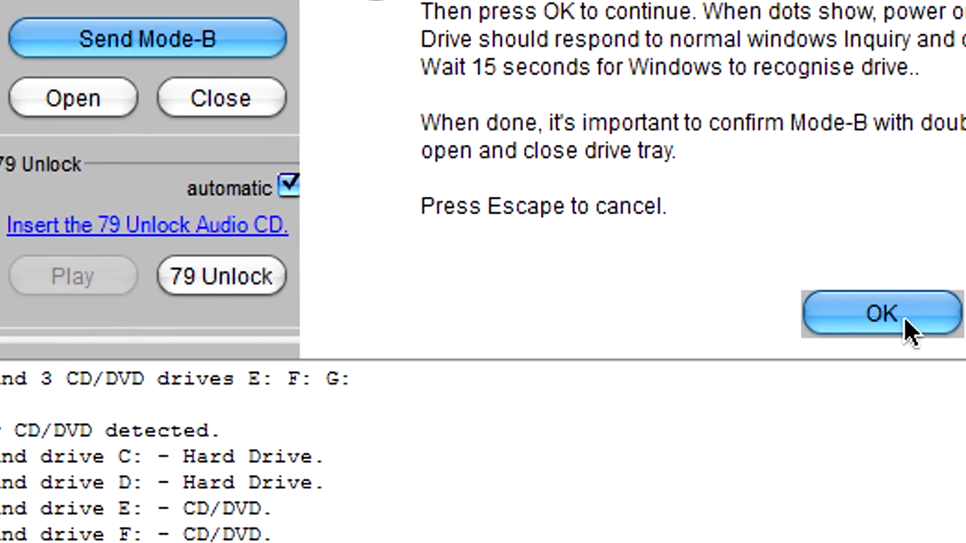
left_click(664, 483)
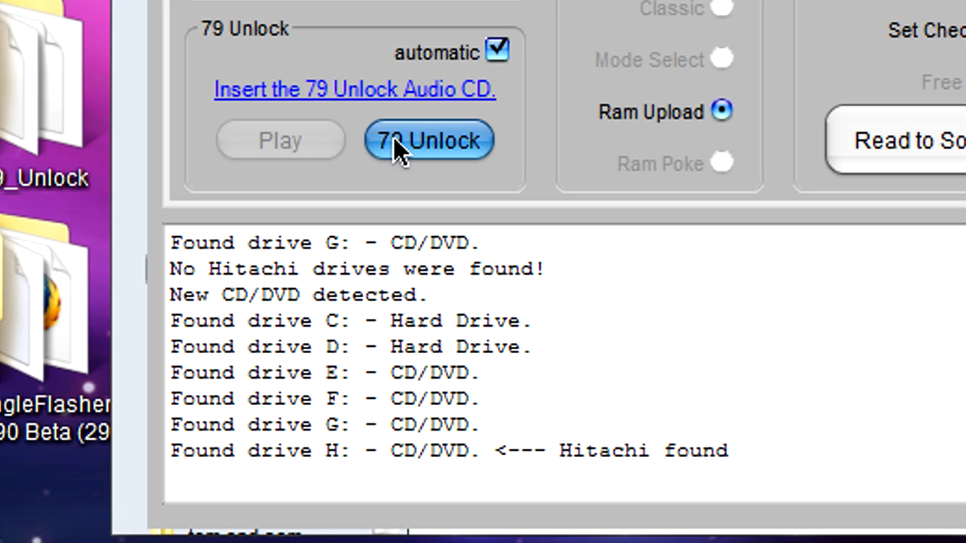
left_click(438, 140)
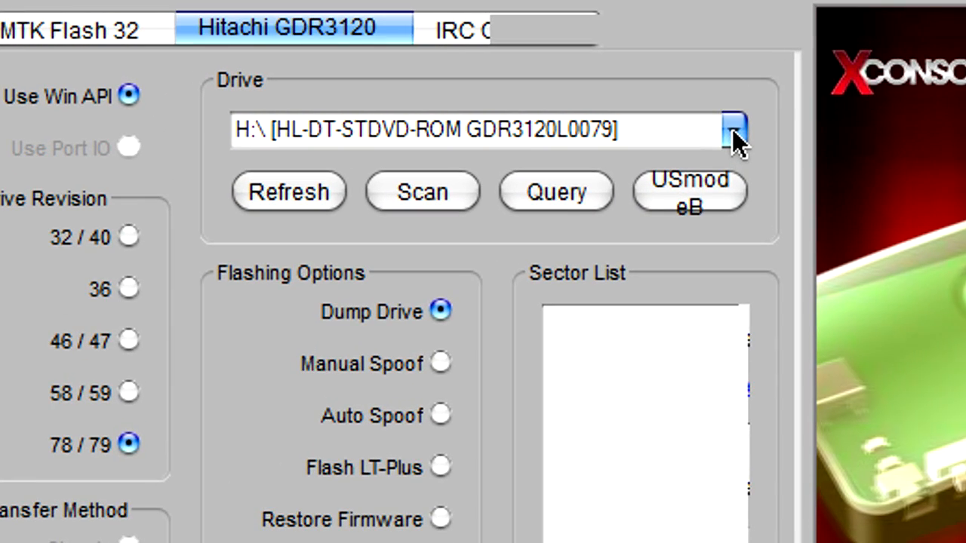
Check that drive H: (HL-DT-STDVD-ROM GDR3120L0079) is selected and flash it with LT-Plus, agreeing to continue after the stability test
left_click(734, 135)
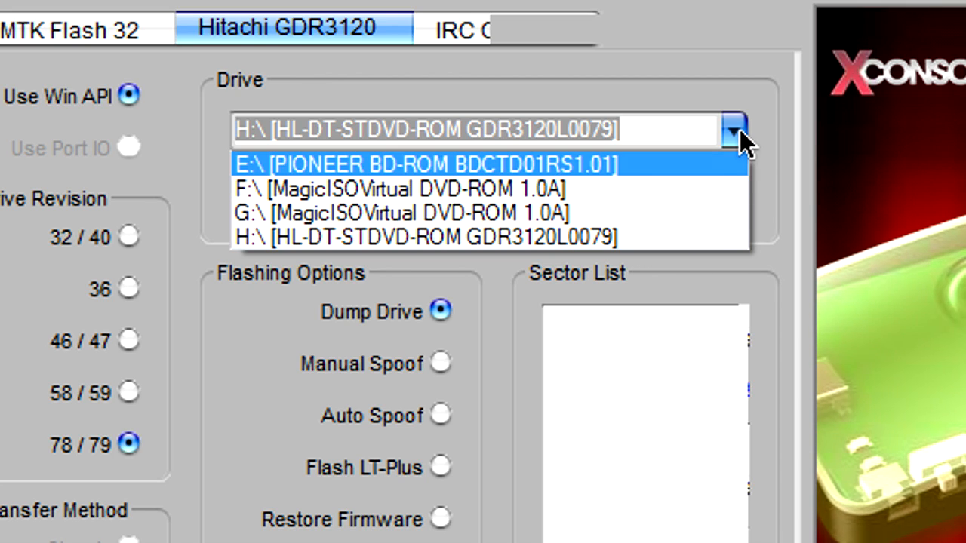
left_click(740, 129)
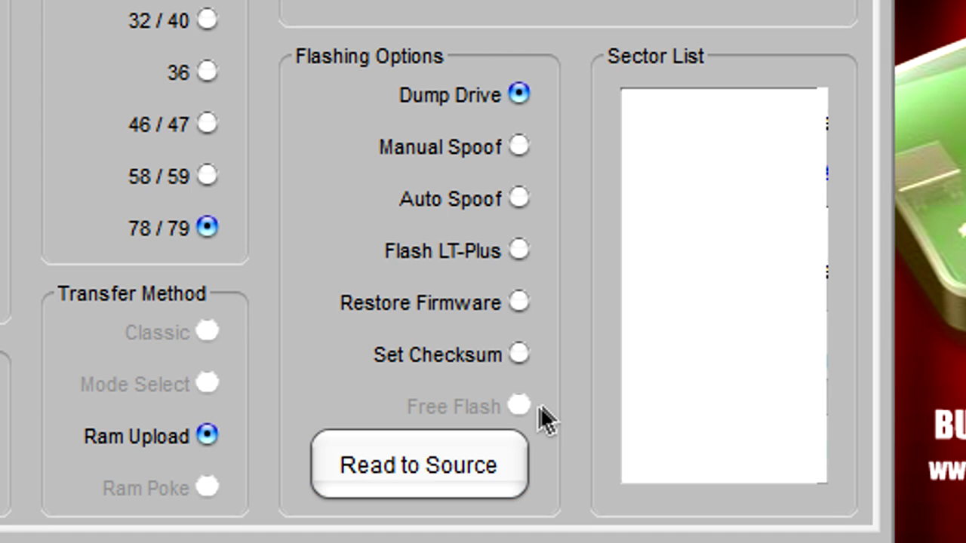
left_click(526, 254)
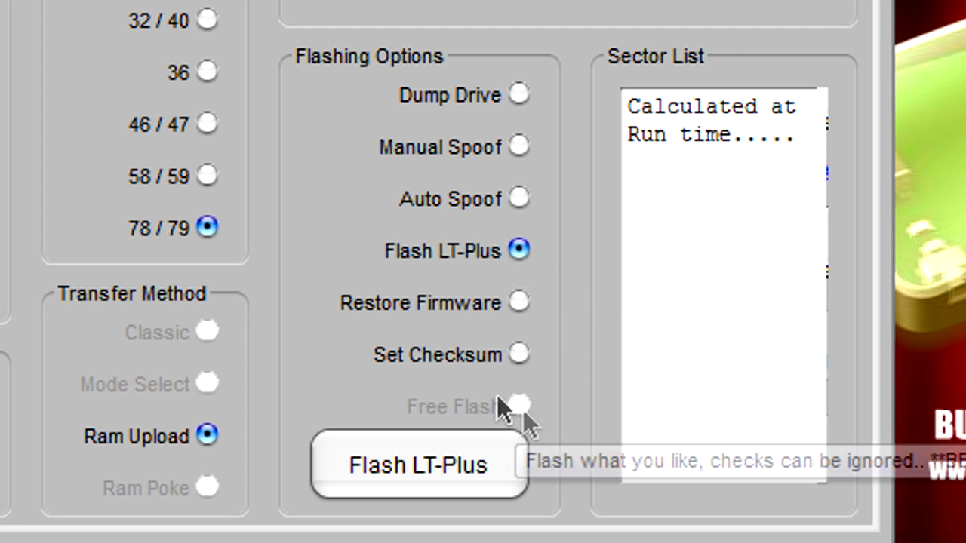
left_click(472, 468)
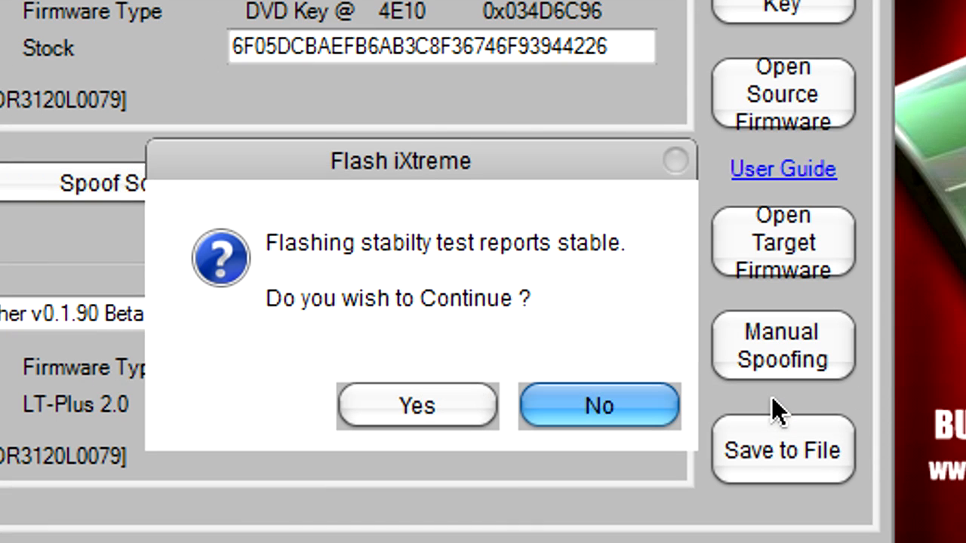
left_click(423, 405)
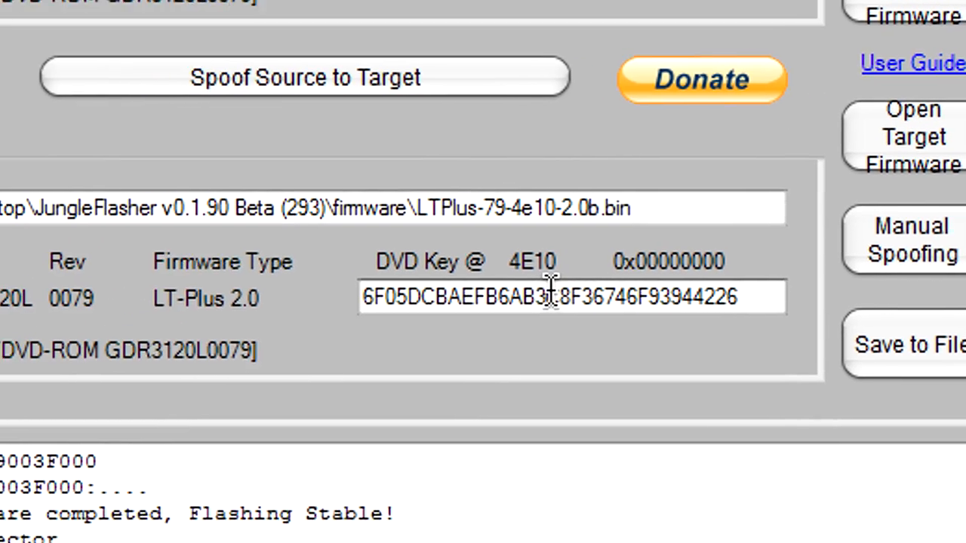